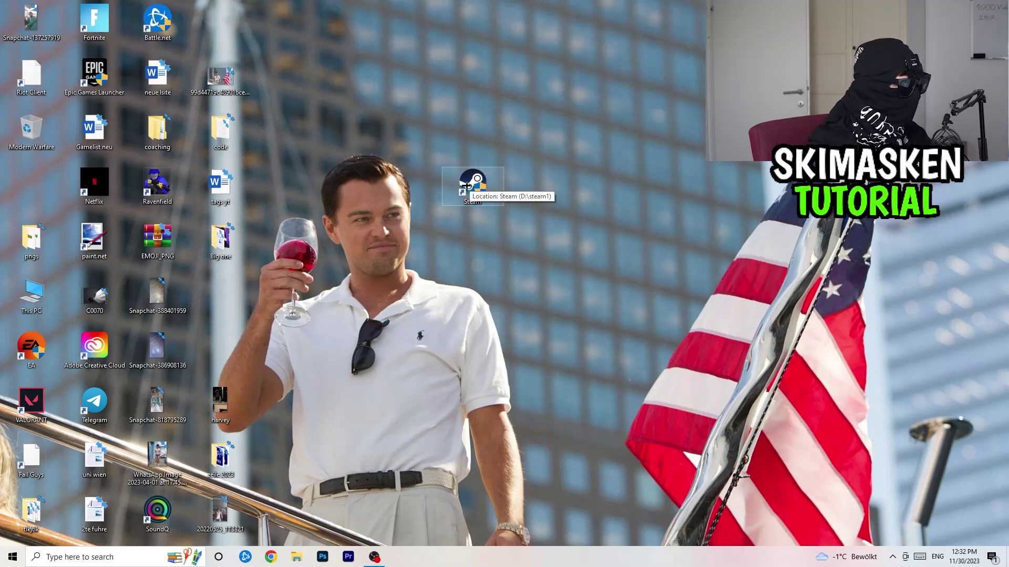
Step: Open the Steam shortcut's compatibility properties, review the available Windows compatibility modes and other settings, and accept the dialog
right_click(462, 184)
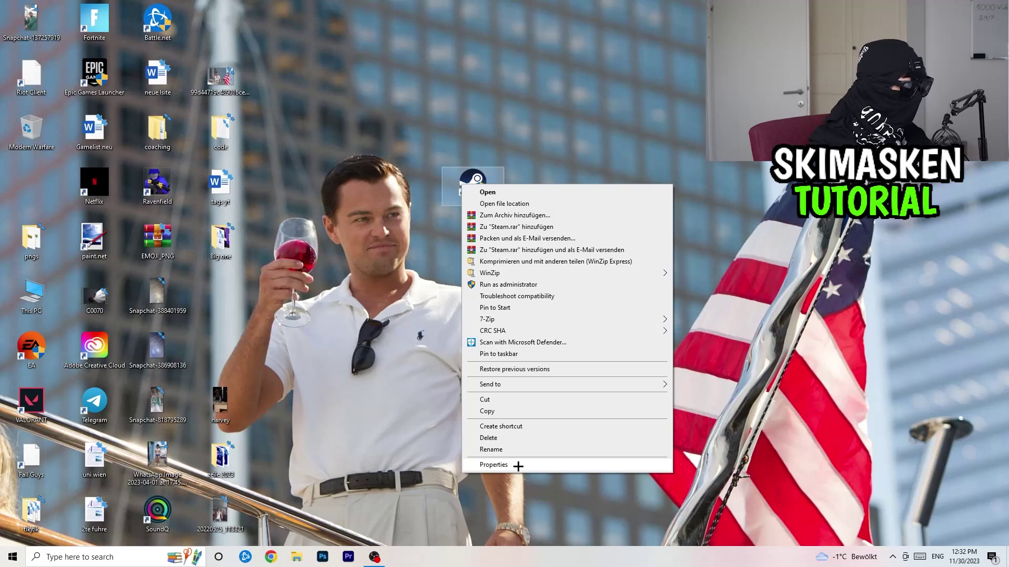
click(494, 465)
drag(559, 191, 421, 89)
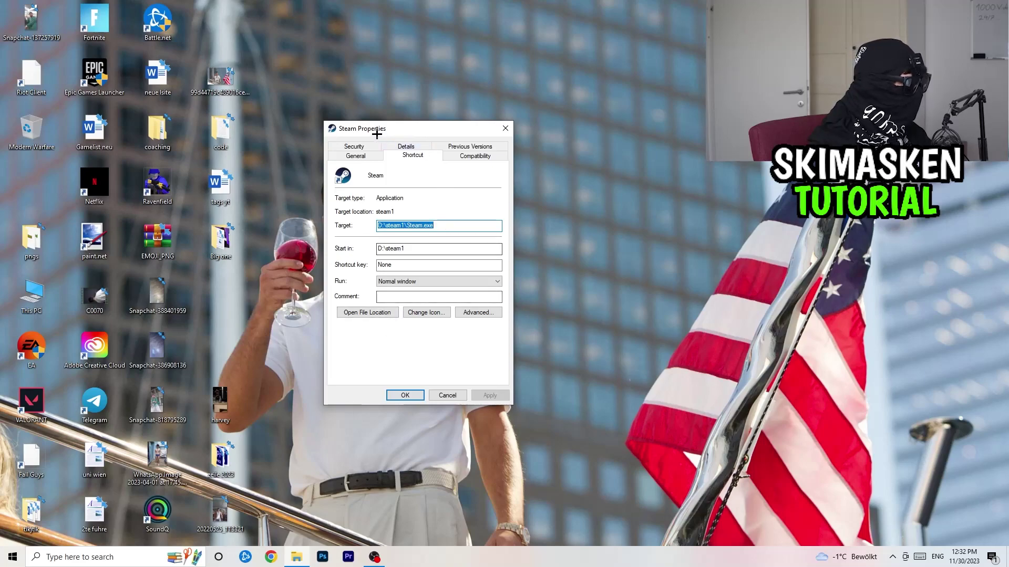
click(478, 155)
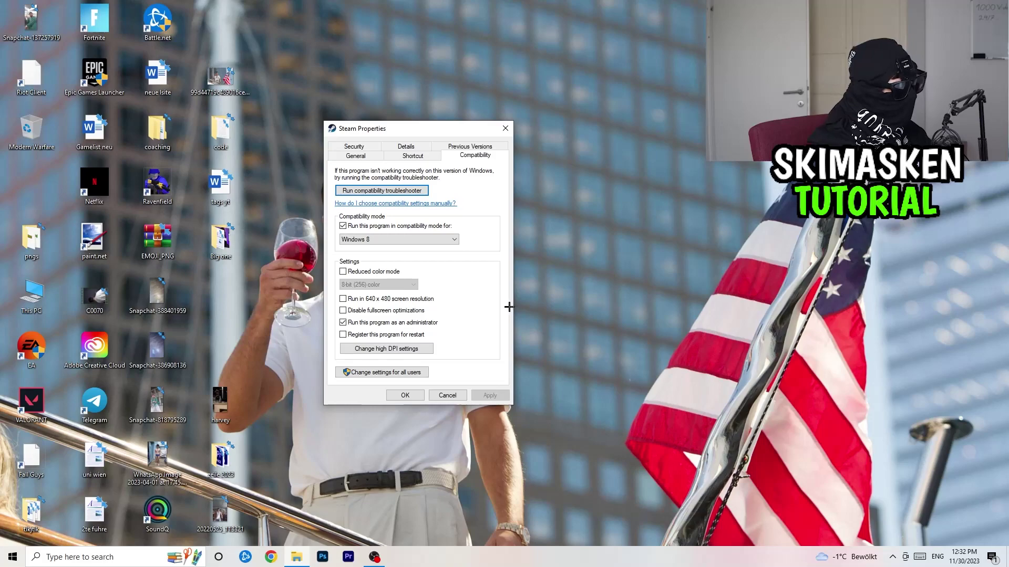
drag(415, 132, 463, 119)
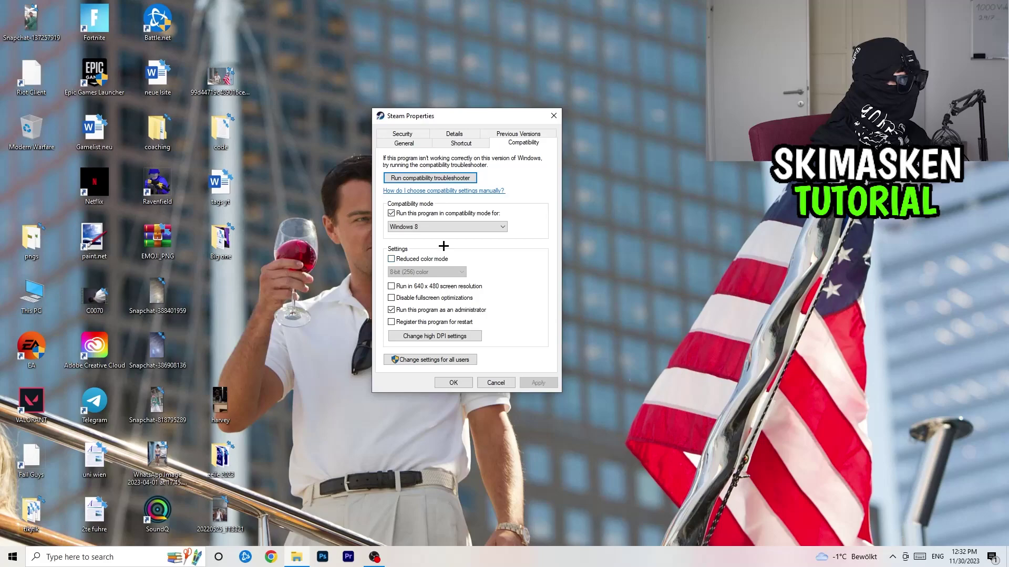
click(477, 227)
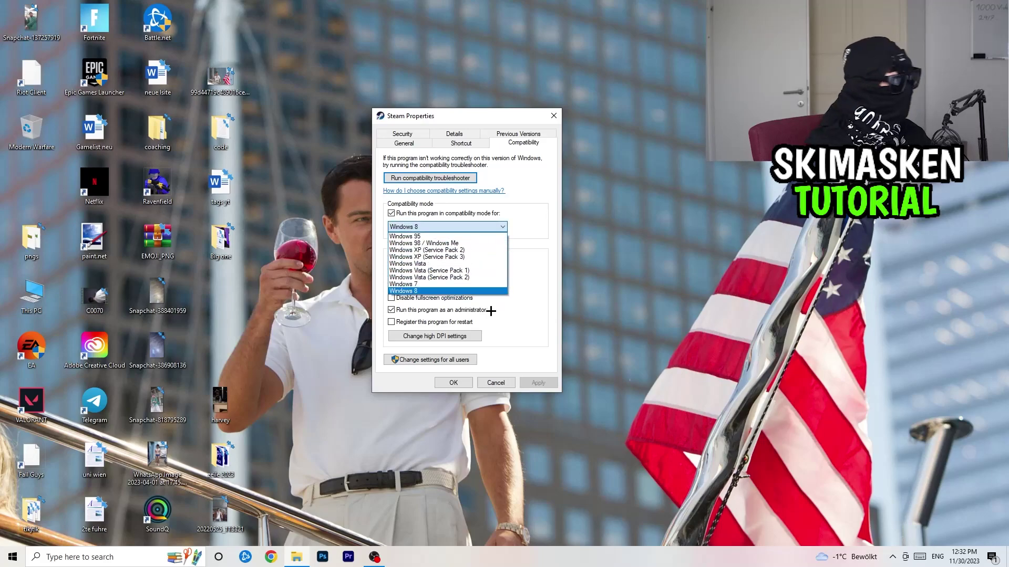
click(521, 245)
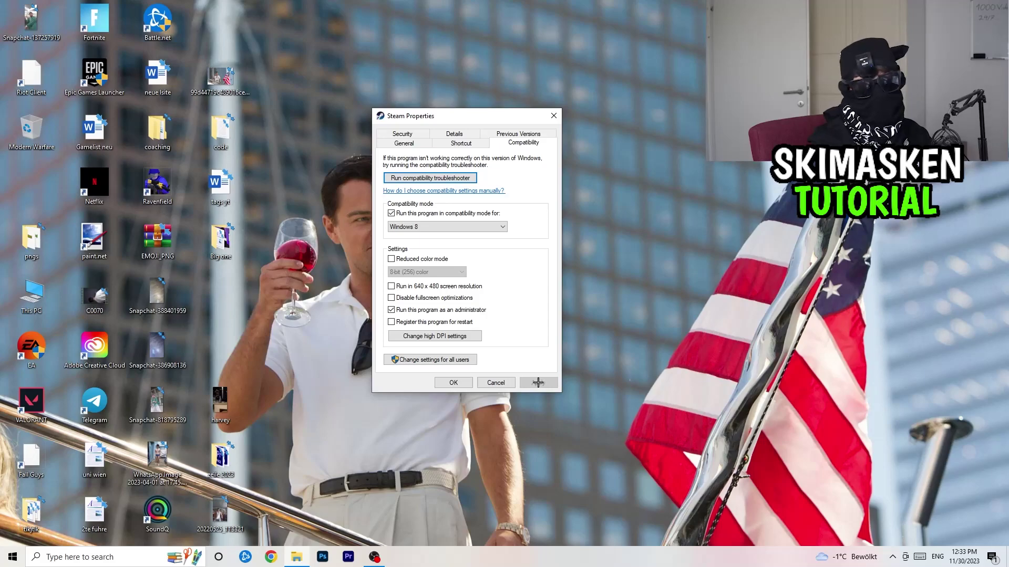
click(455, 382)
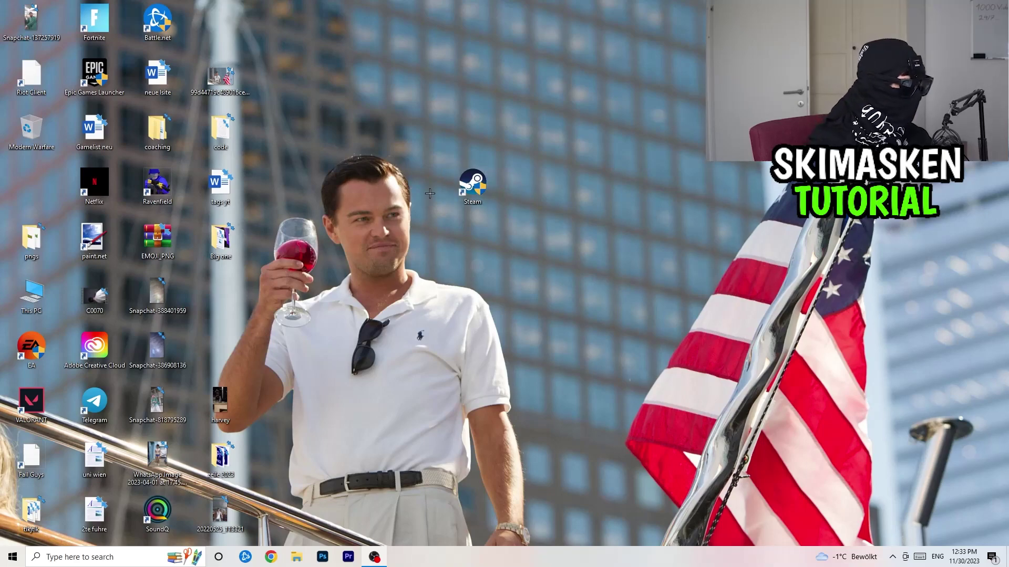
Step: Recheck the compatibility settings in the Steam shortcut's properties and close the dialog
right_click(466, 184)
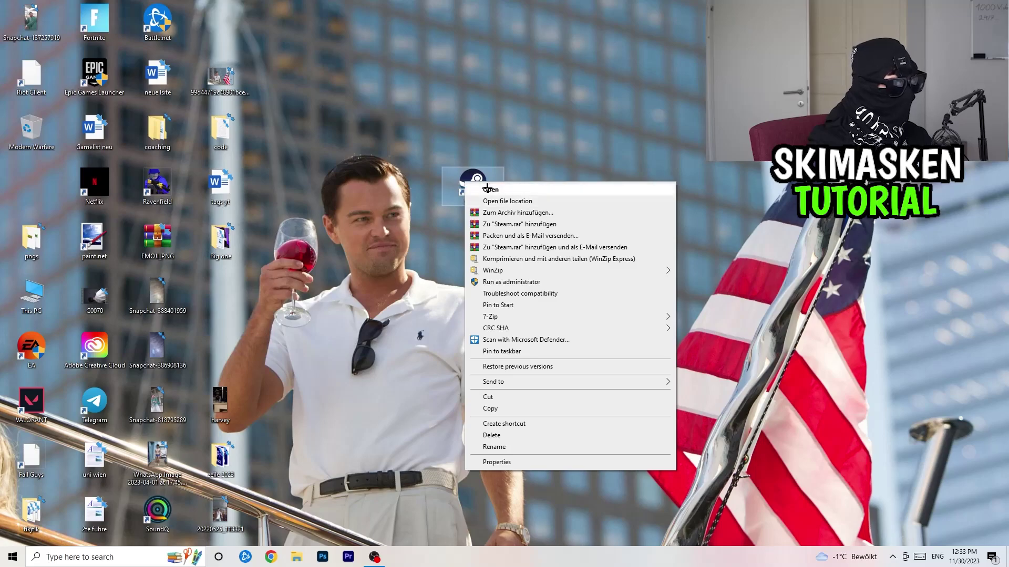
click(525, 462)
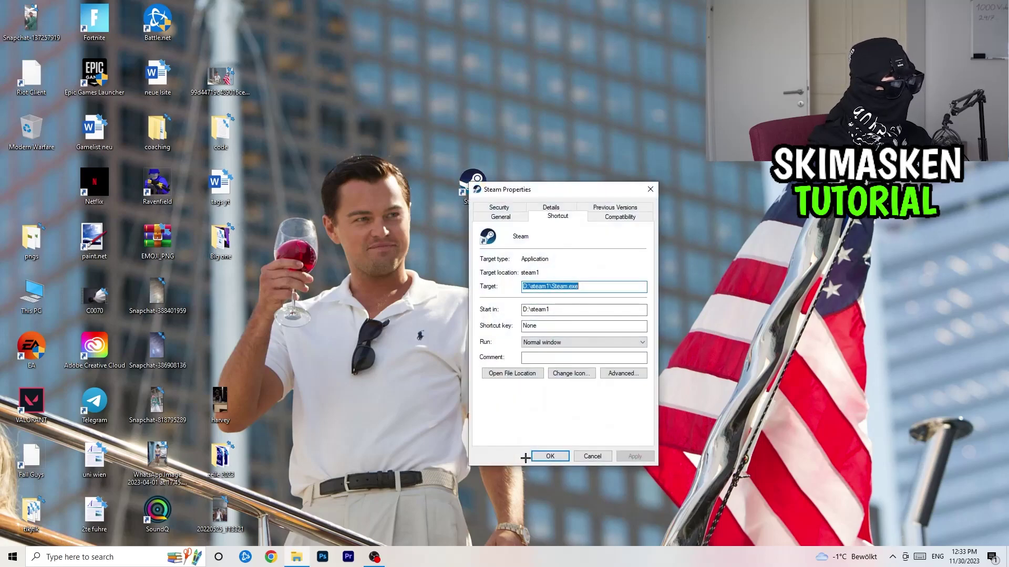
click(620, 216)
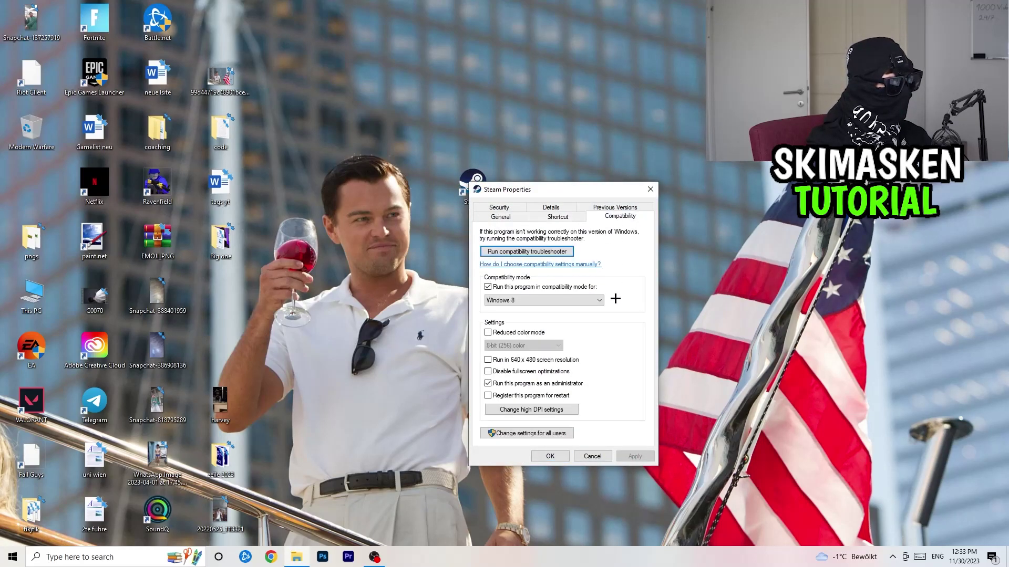
click(651, 183)
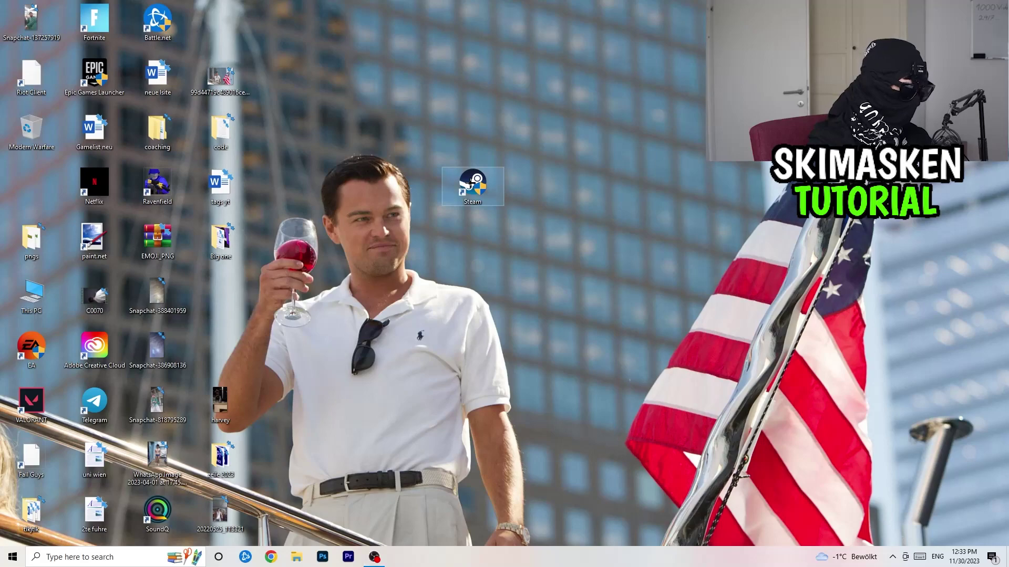
Step: Move the Steam shortcut into the empty spot beside the Battle.net icon on the desktop
right_click(471, 184)
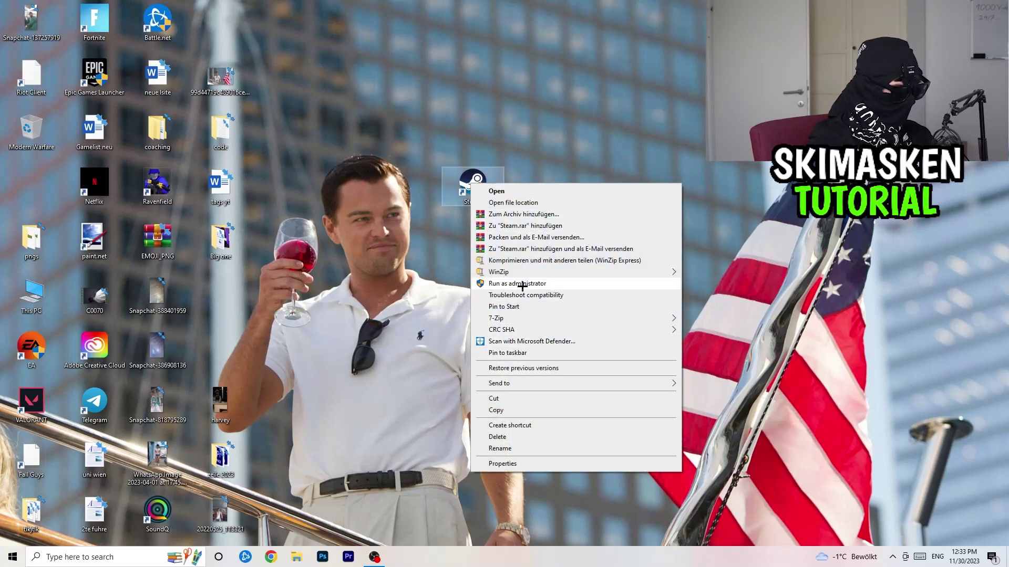
click(360, 249)
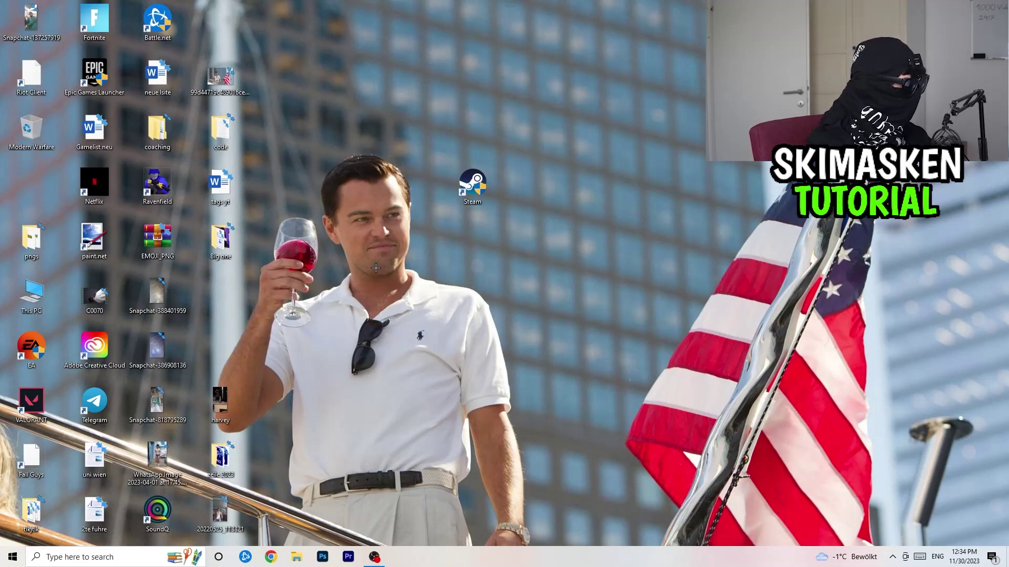
drag(472, 185, 220, 22)
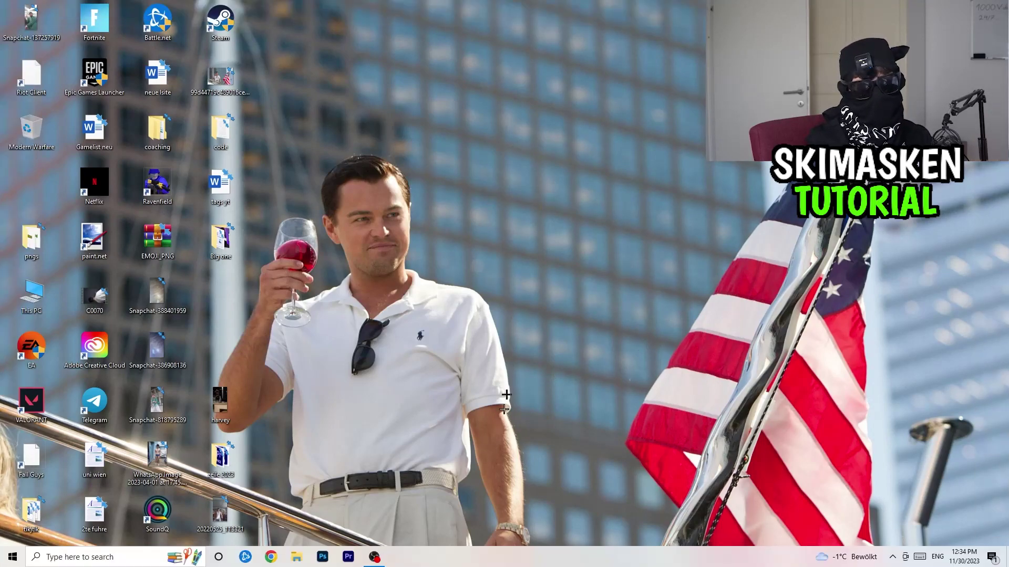
Step: Open Task Manager maximized and view the actions available for a Google Chrome process
right_click(514, 561)
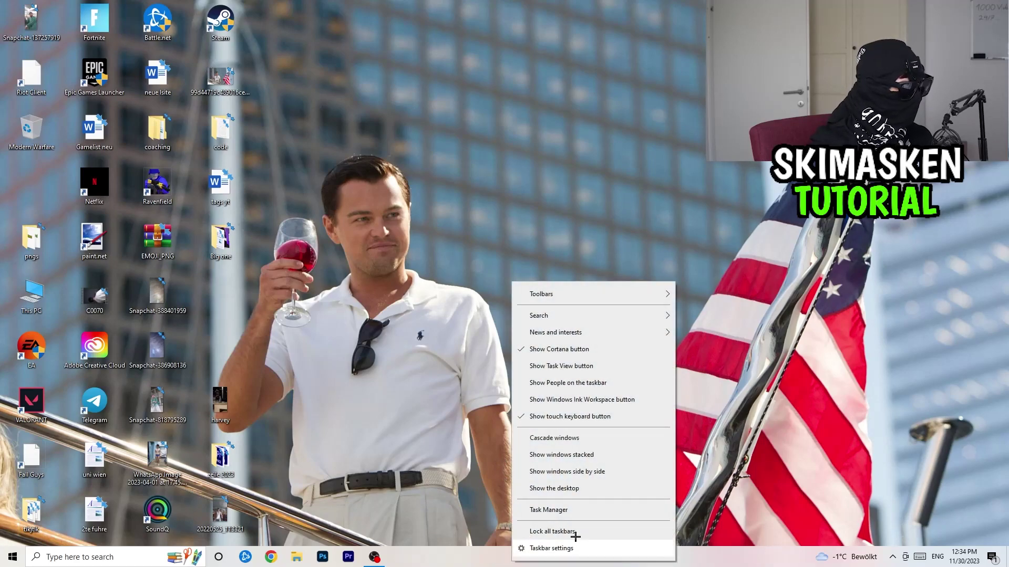
click(570, 512)
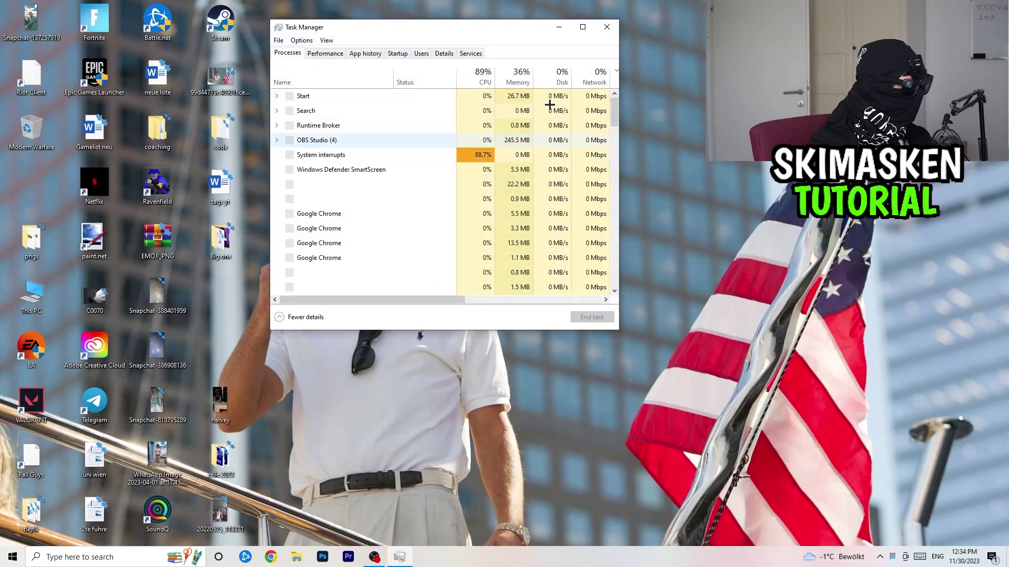
click(475, 89)
click(589, 27)
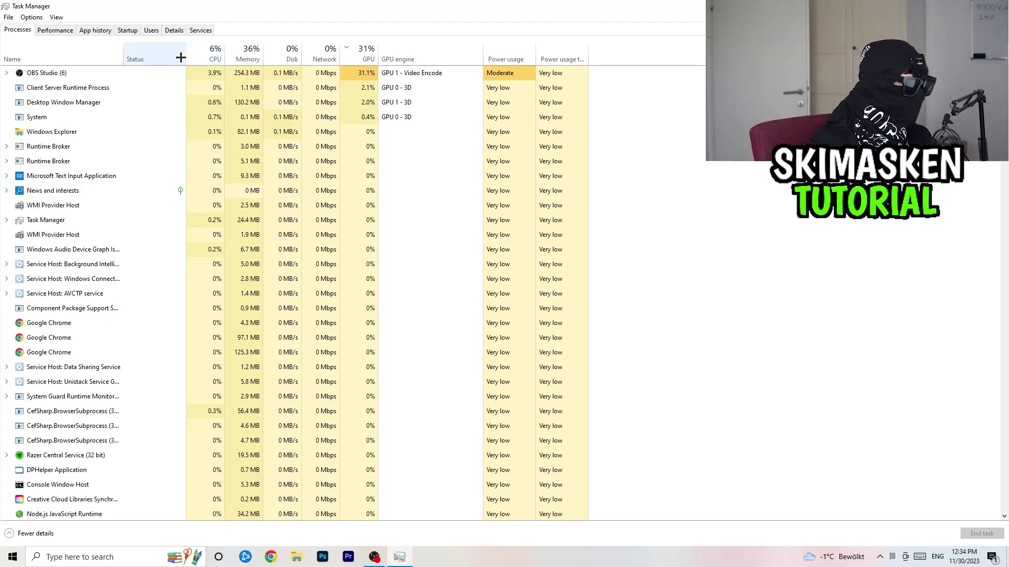
right_click(106, 323)
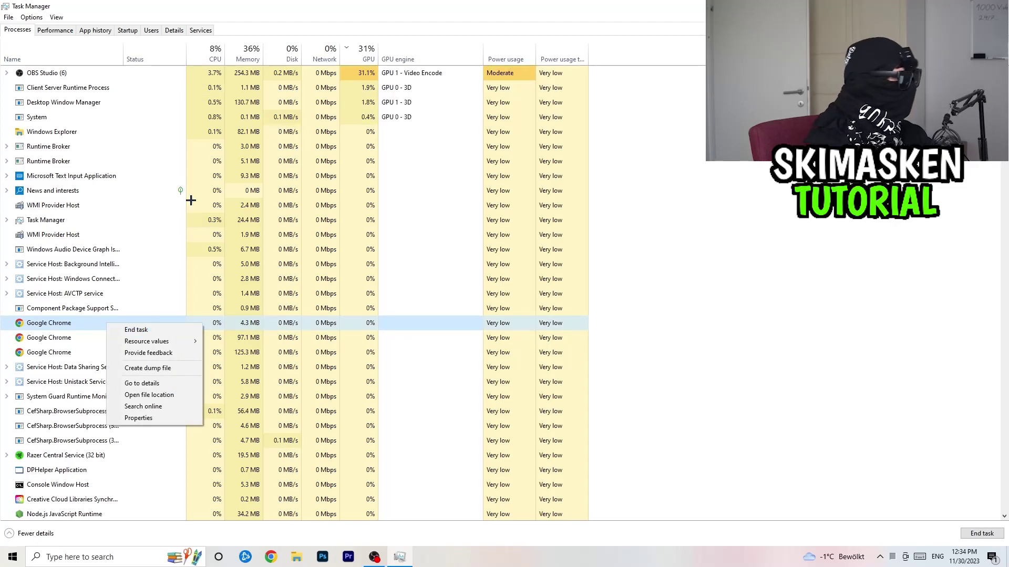
click(365, 22)
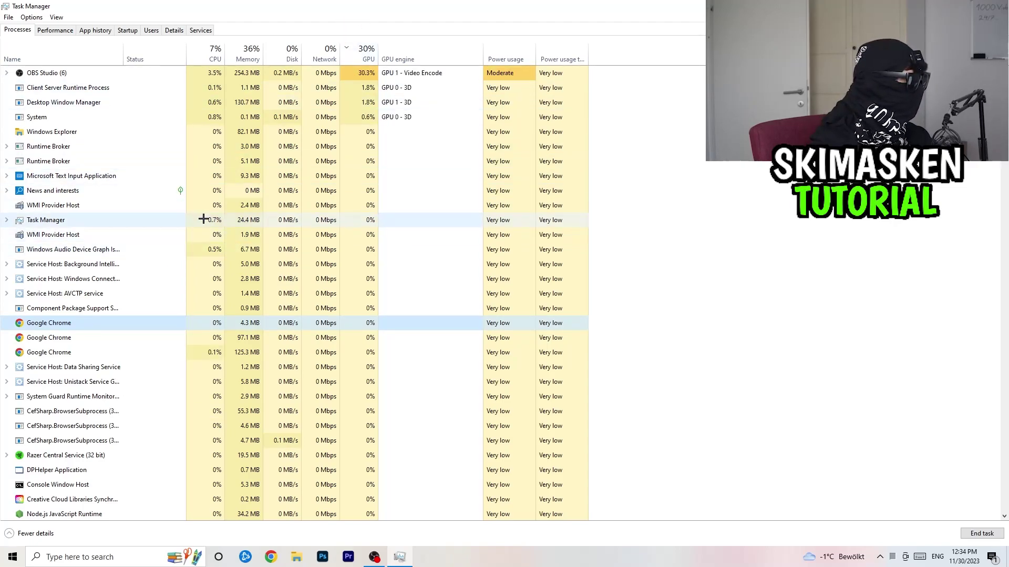
Step: Review the startup programs in Task Manager and the background apps hidden in the system tray
click(126, 32)
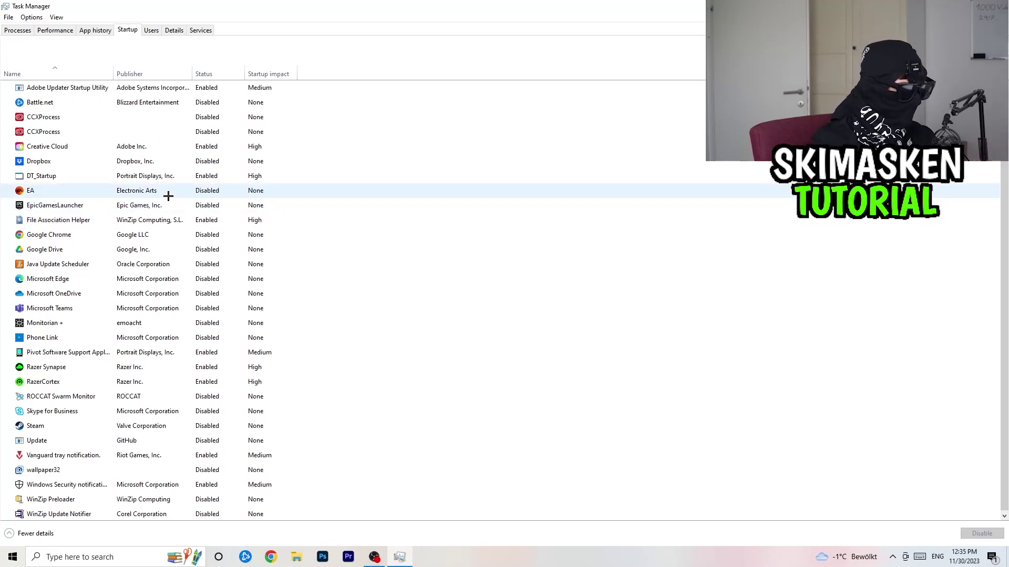
click(893, 557)
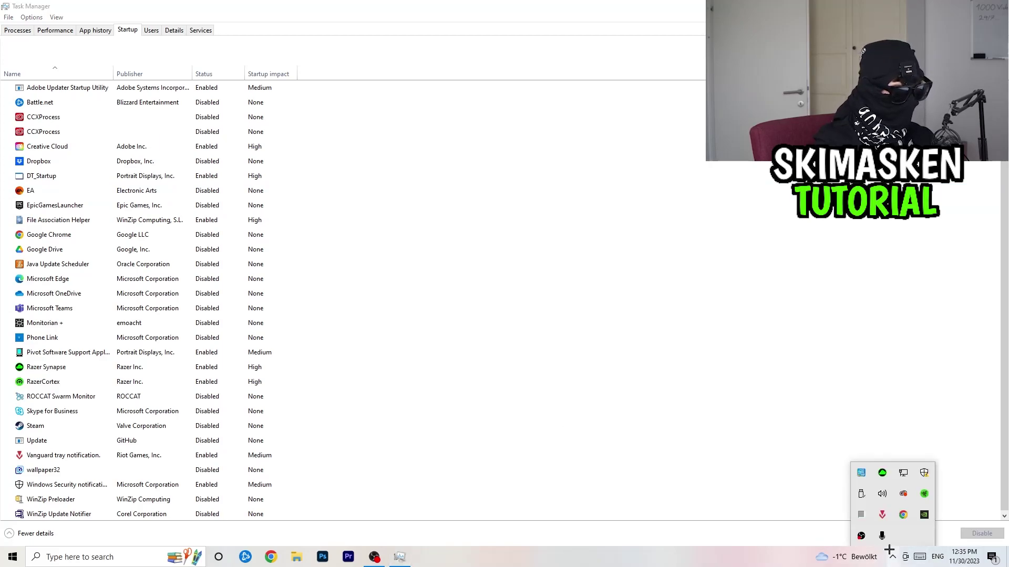
click(622, 368)
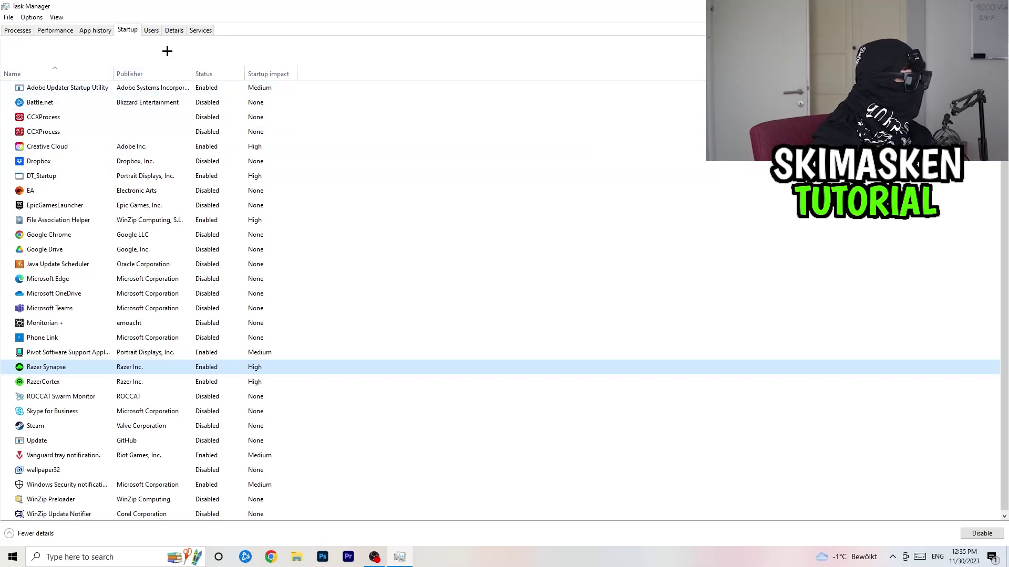
Step: View the priority options of a chrome.exe process in the detailed process list and close Task Manager
click(175, 30)
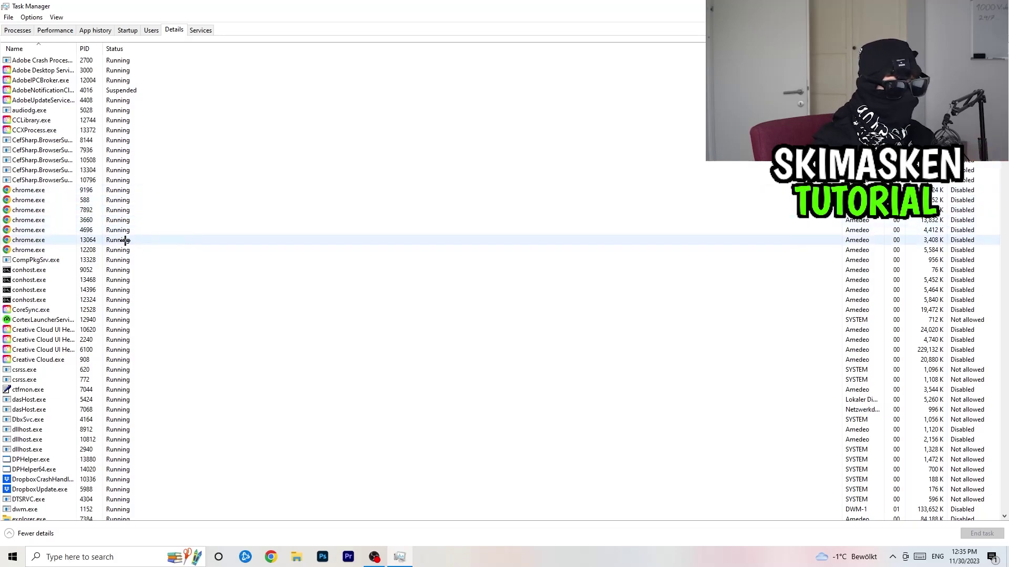
right_click(39, 212)
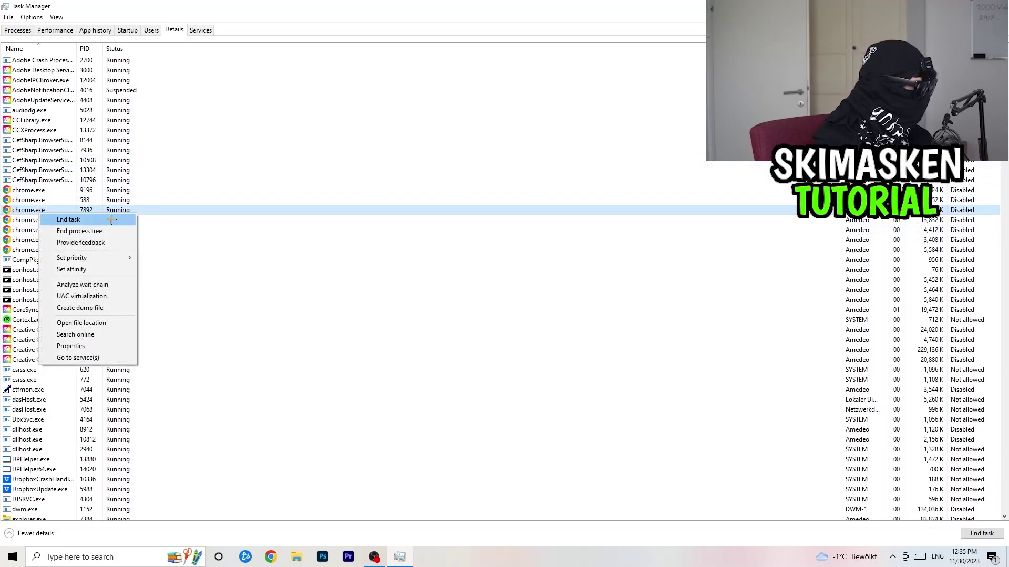
mouse_move(103, 259)
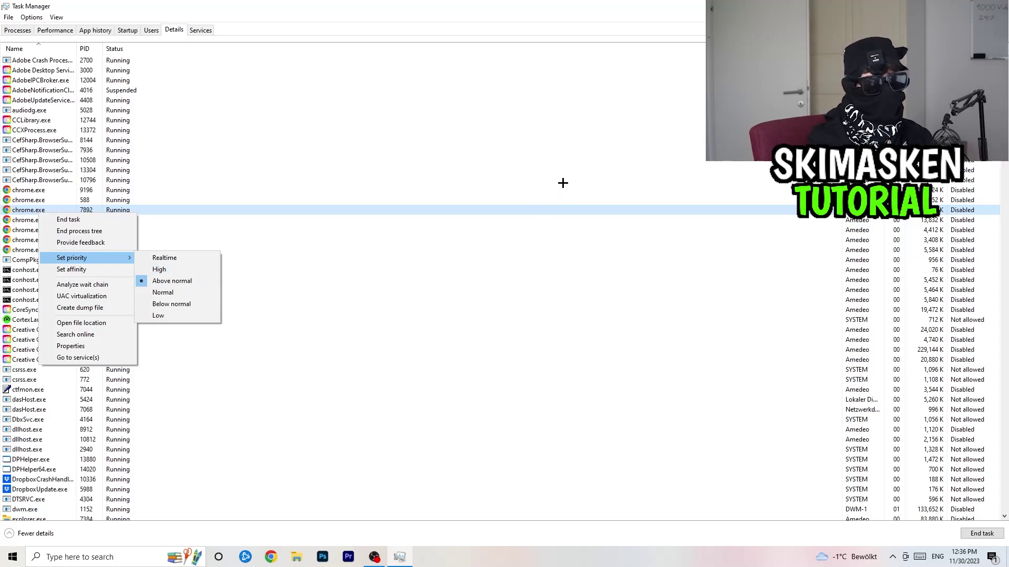
click(528, 1)
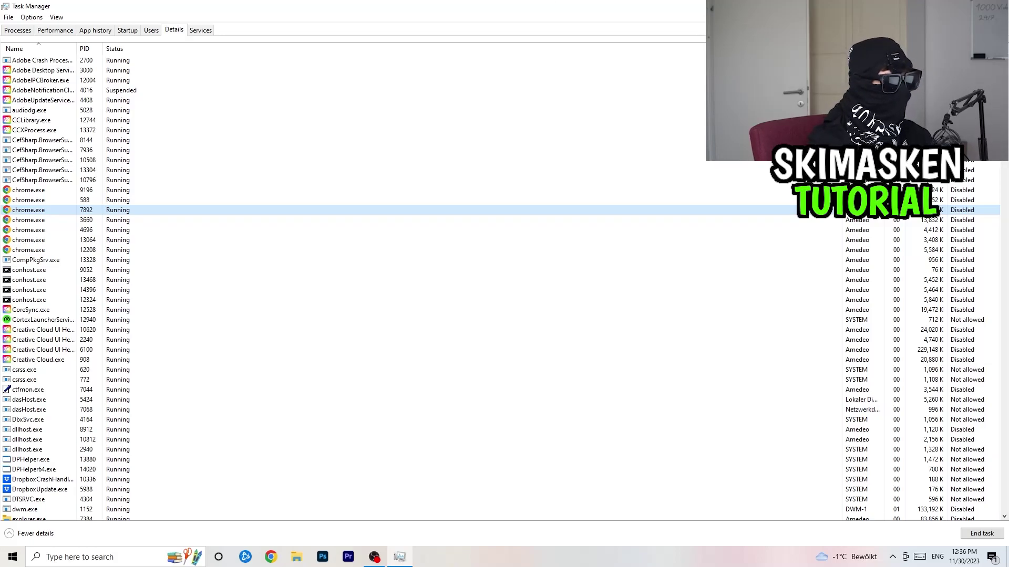
key(alt+F4)
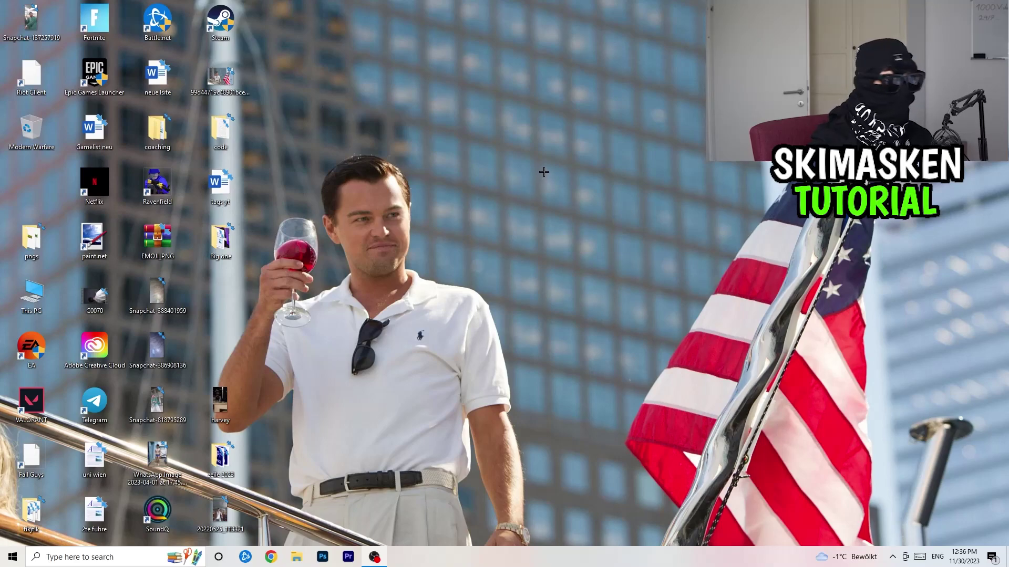
Step: Open the Gaming section of Windows Settings to check the Game Bar options
click(11, 556)
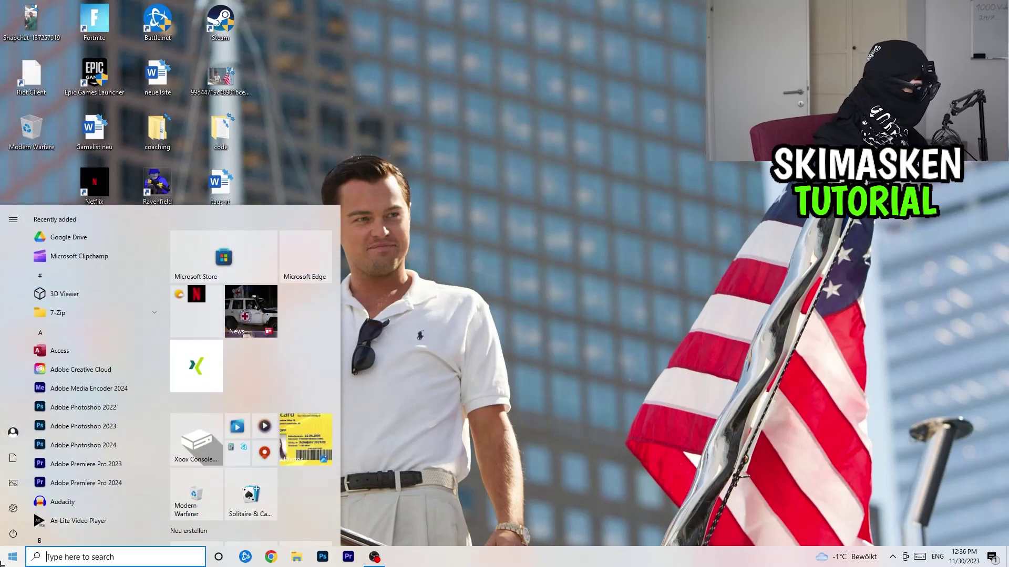
click(3, 509)
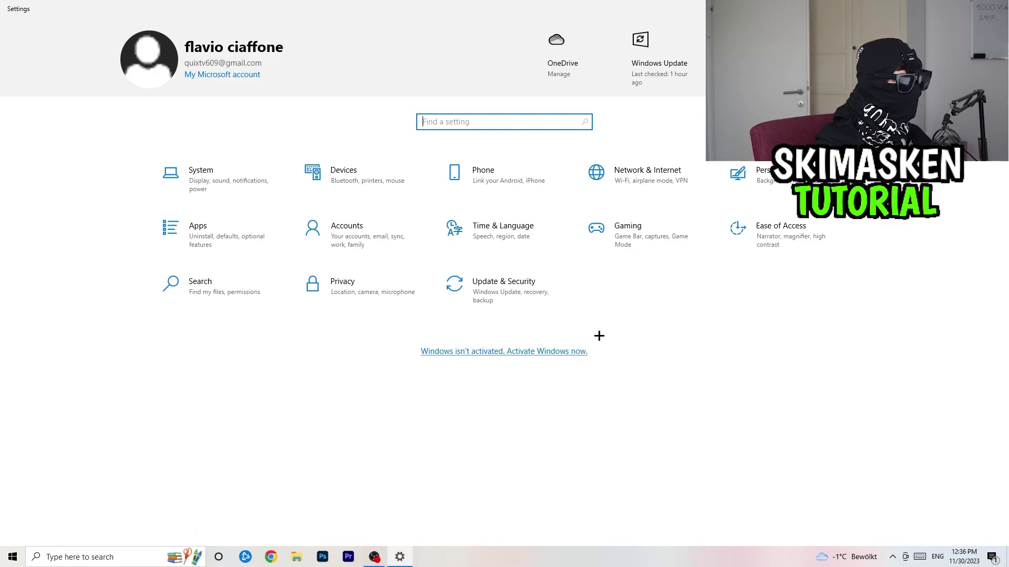
click(671, 236)
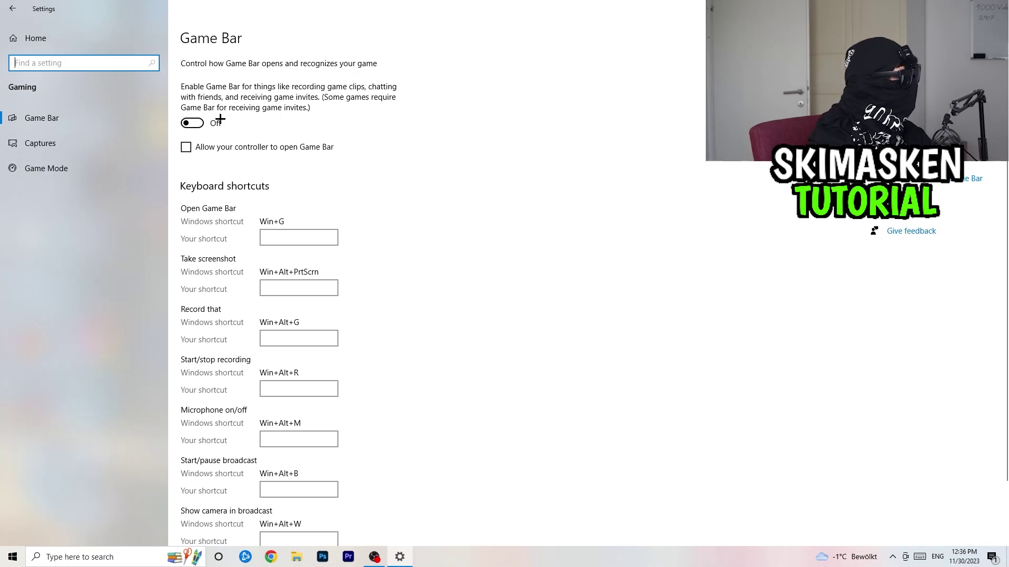
Step: Review the background recording, audio and video options for game captures, and the Game Mode setting
click(61, 144)
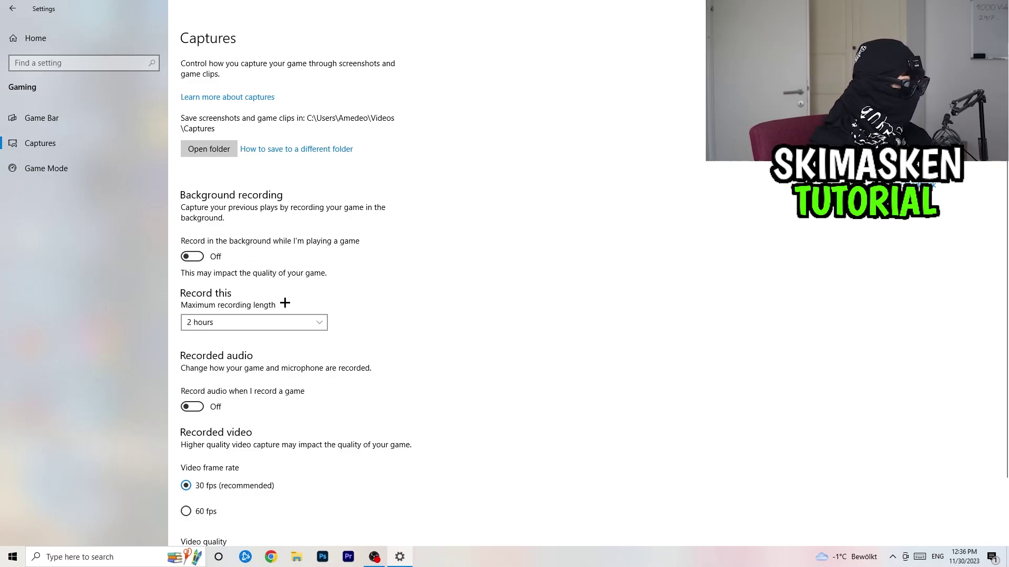
scroll(200, 313, down, 2)
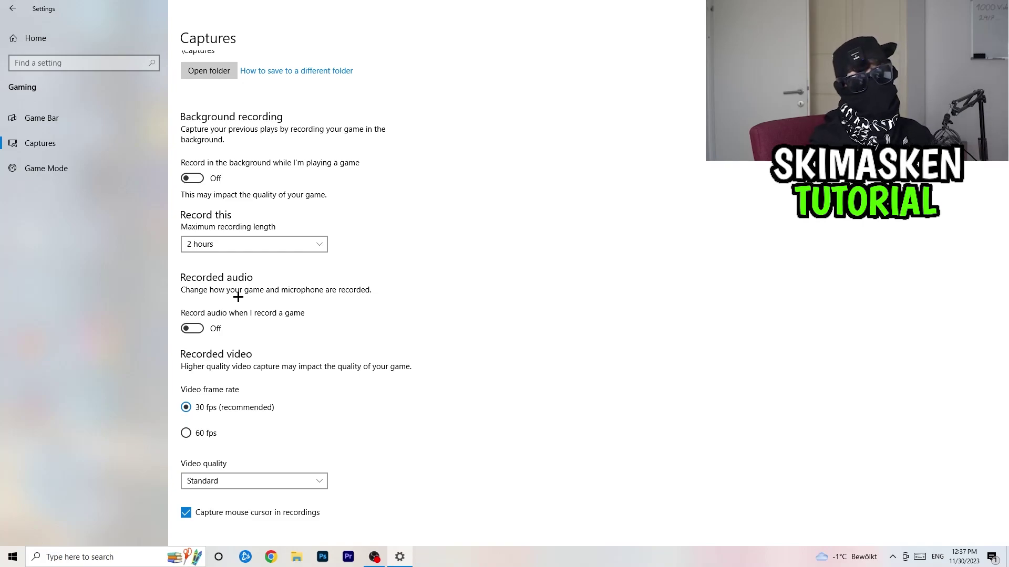
click(99, 169)
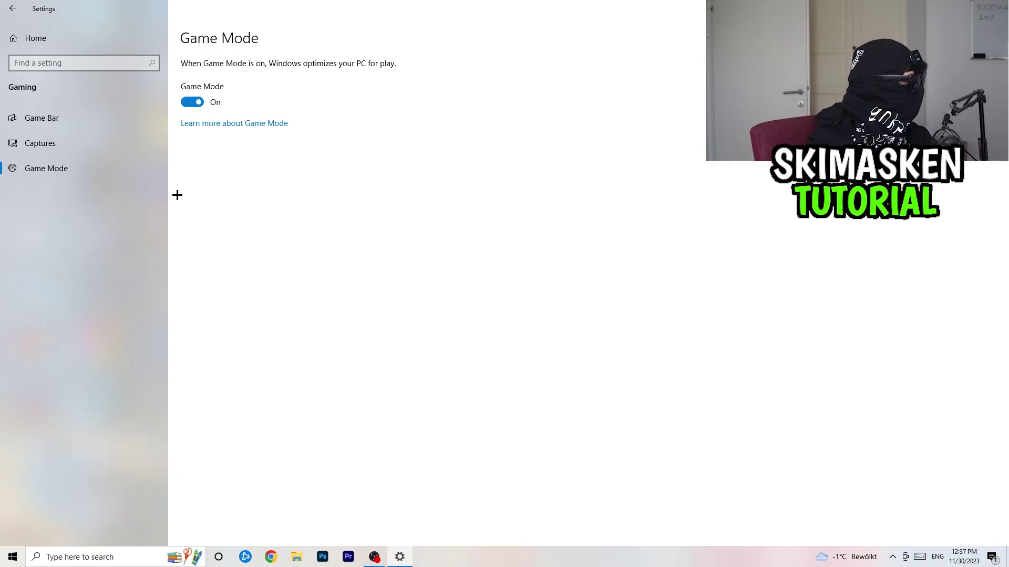
Step: Open the System display settings and set the size of text, apps and other items to 100% (Recommended)
click(12, 8)
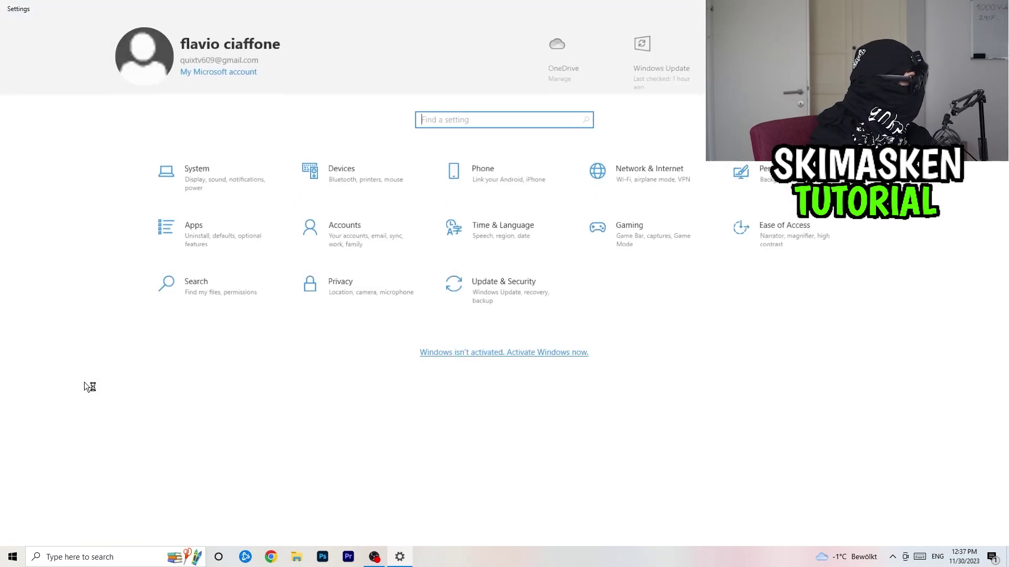
click(220, 189)
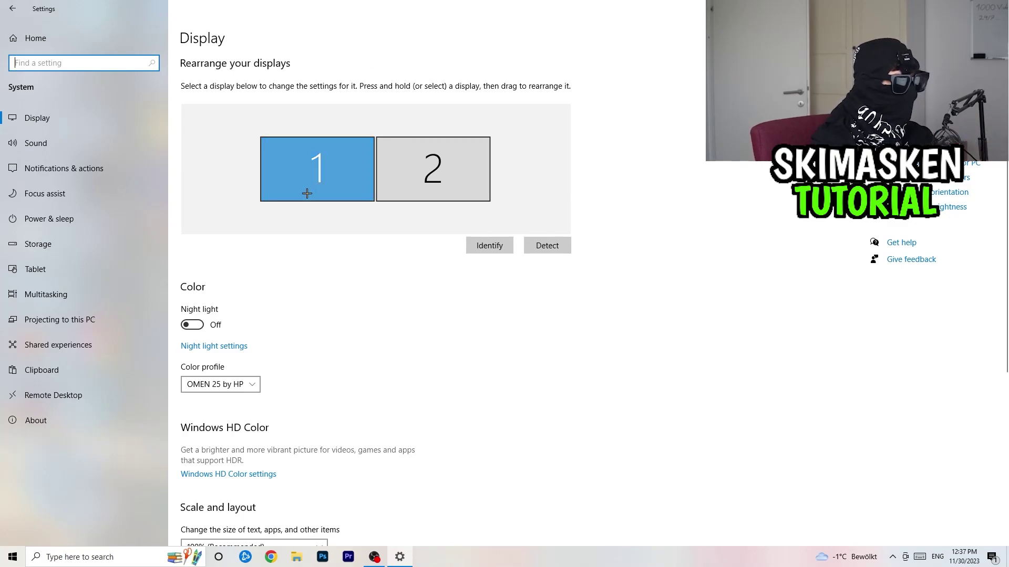
scroll(367, 268, down, 5)
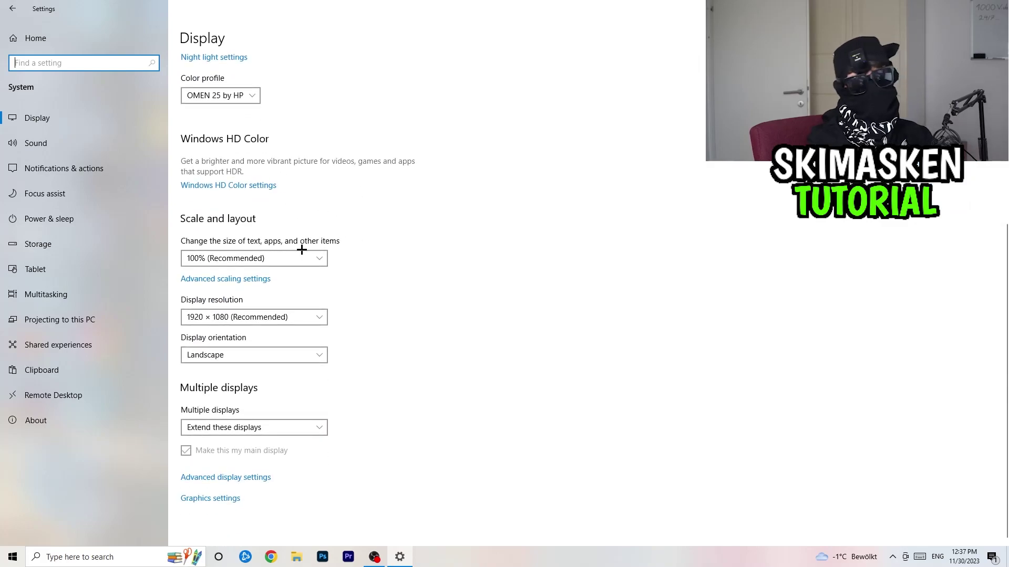
click(319, 258)
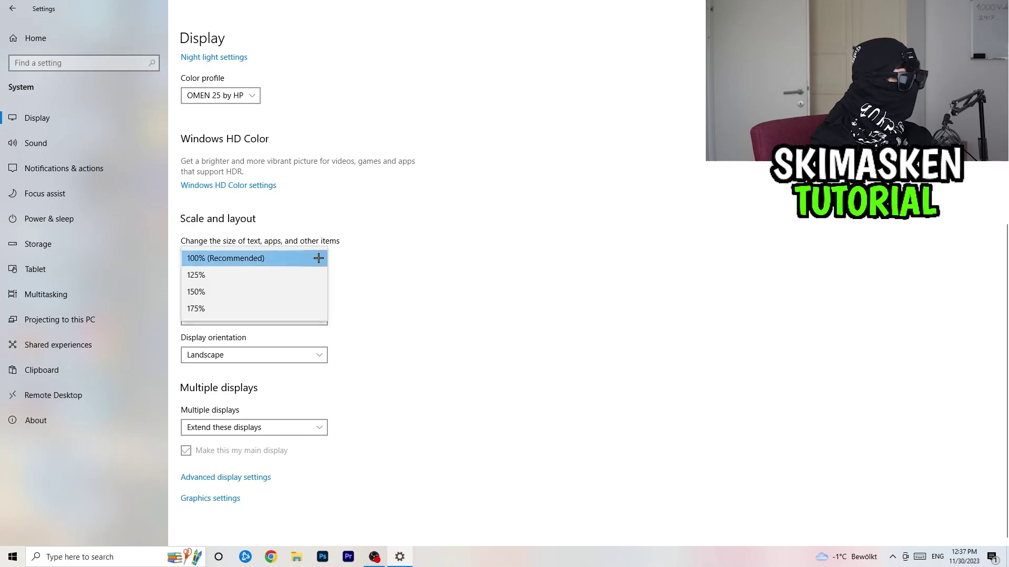
click(251, 260)
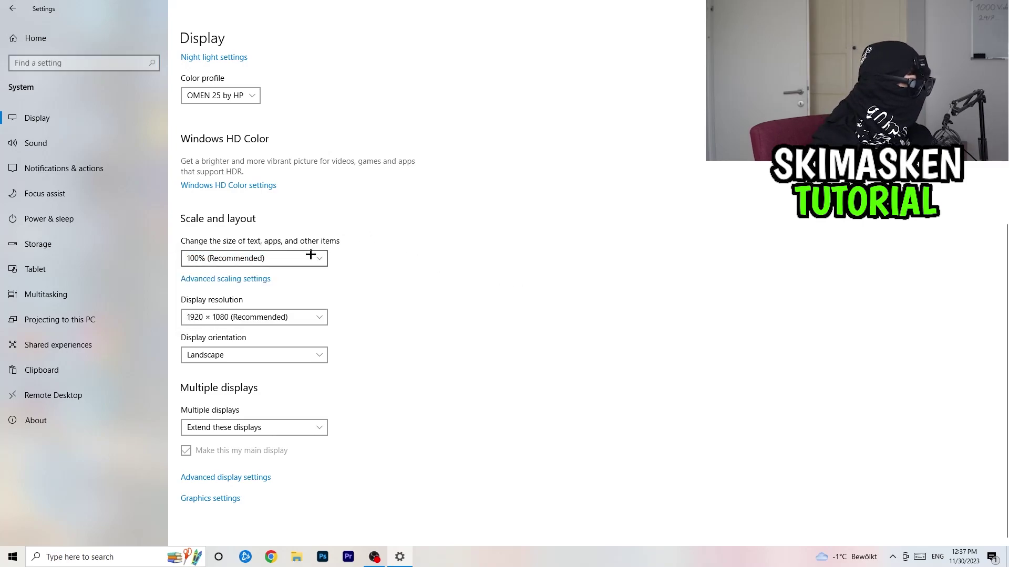
Step: View the available display resolution options without changing the selected resolution
click(275, 317)
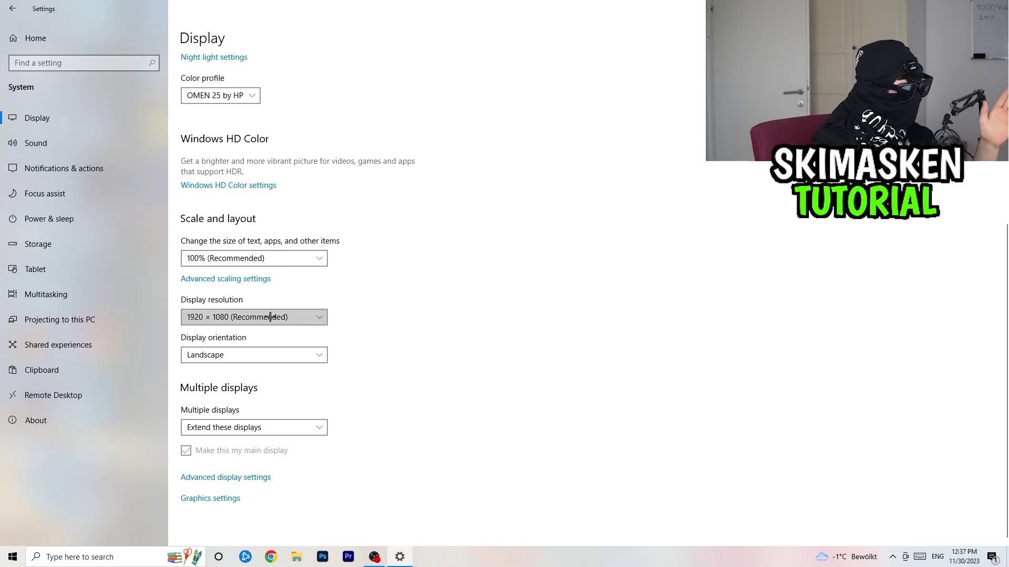
click(437, 290)
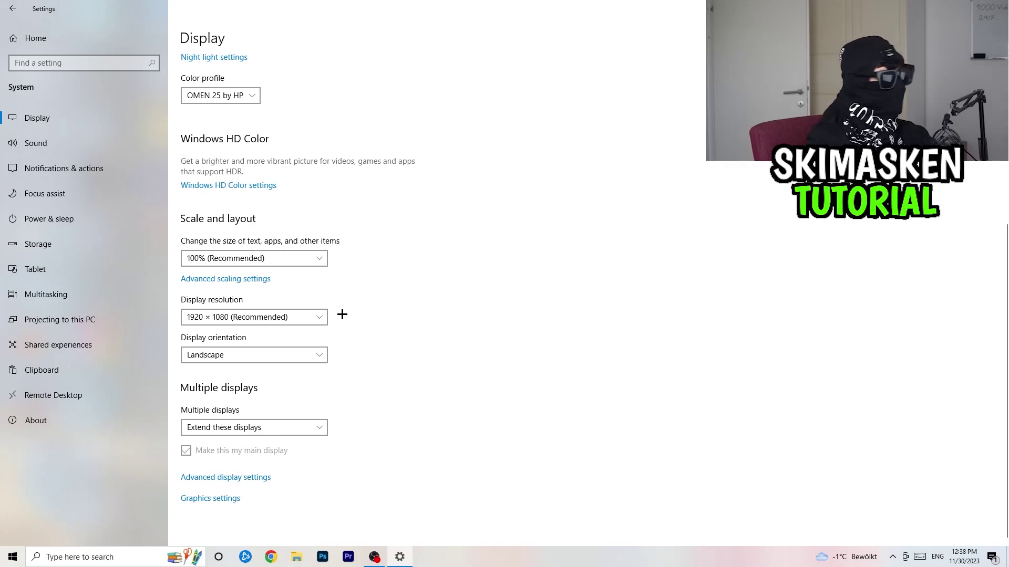
click(309, 318)
click(402, 284)
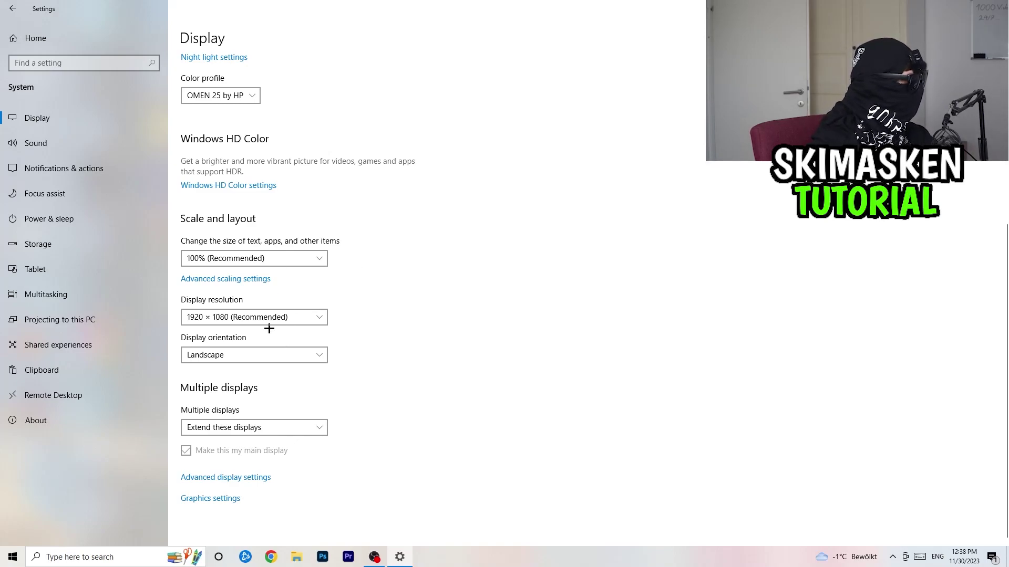
Step: Open the Storage Sense configuration and review its temporary files, run frequency and recycle bin deletion options
click(42, 233)
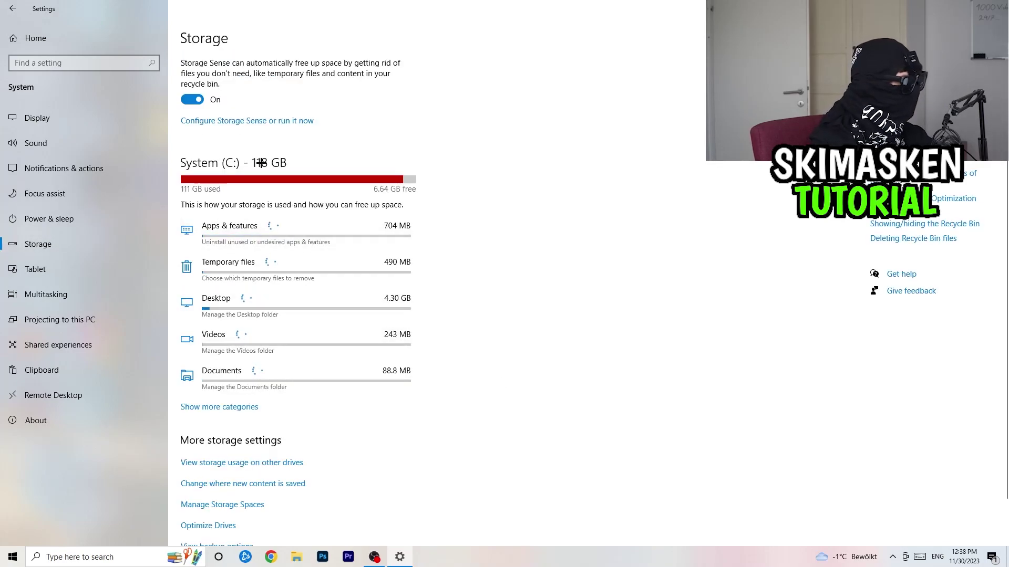
click(218, 125)
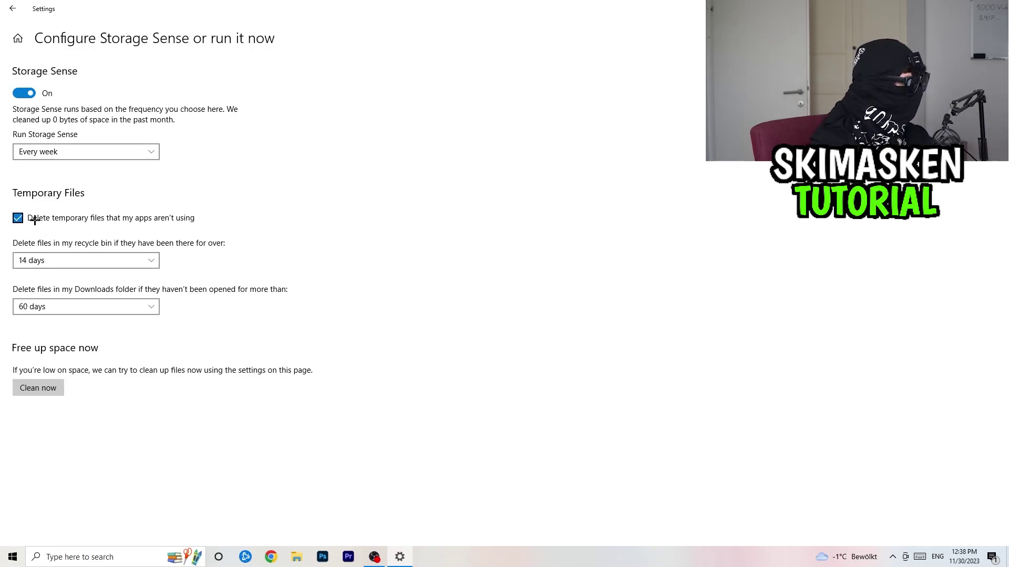
click(60, 217)
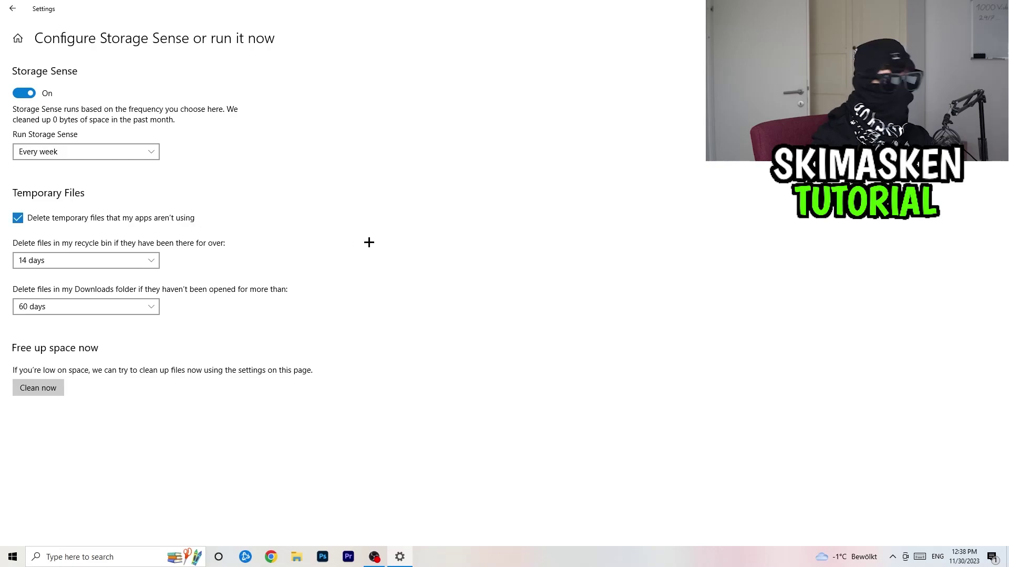
click(72, 151)
click(302, 126)
click(90, 260)
click(397, 202)
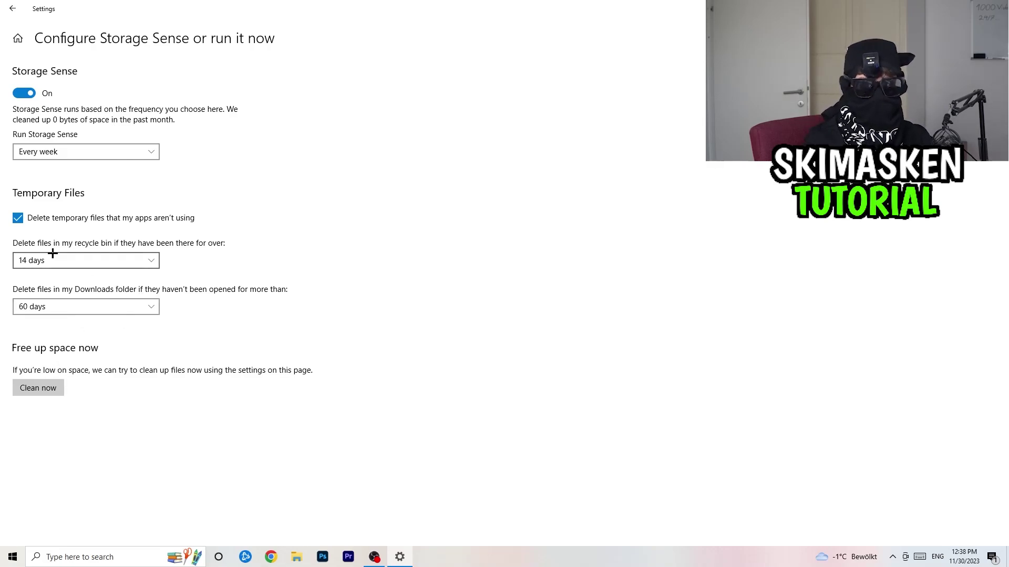
Step: Check the Windows Update page in Update & Security, then close Settings
click(13, 8)
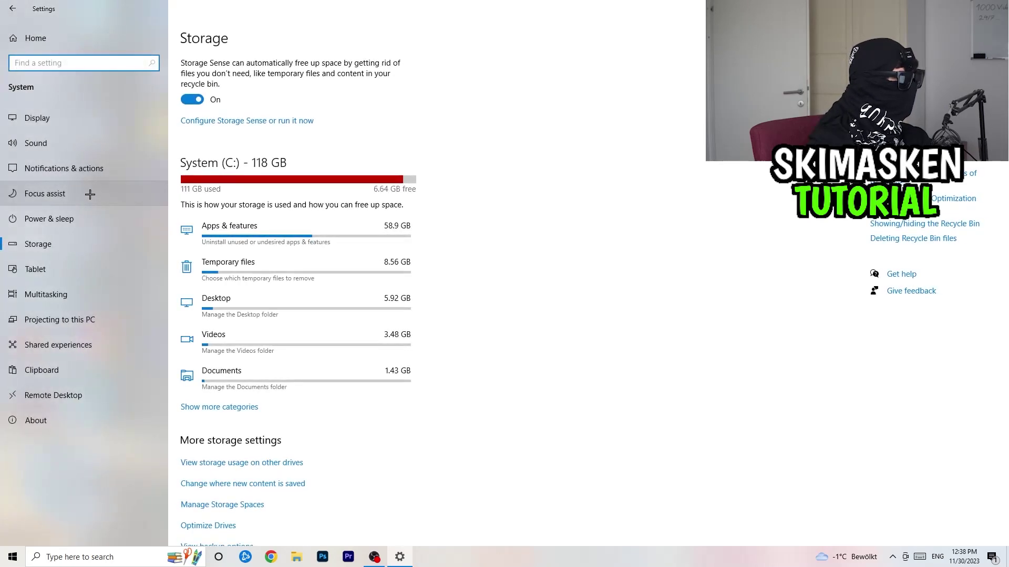
click(12, 9)
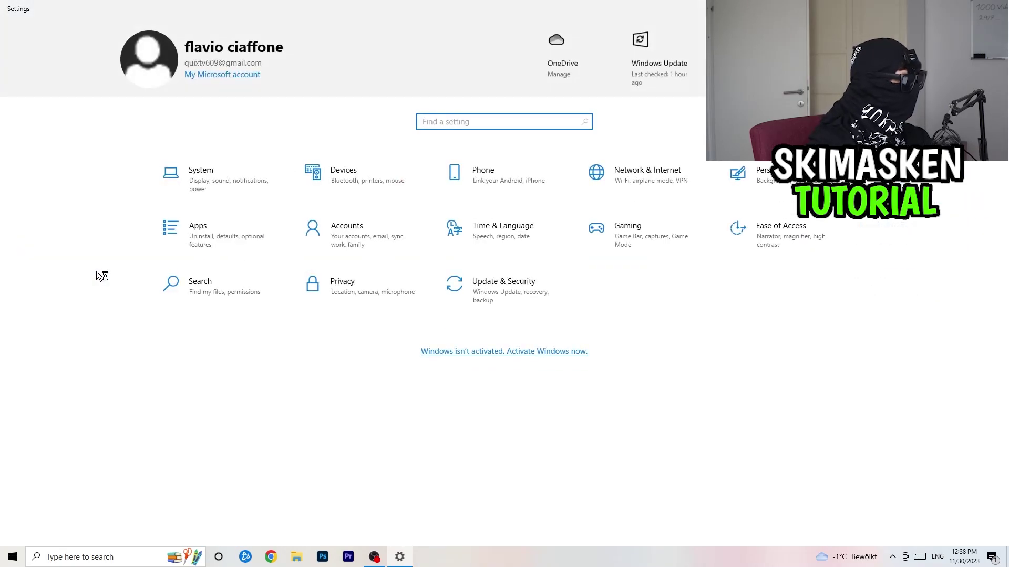
click(439, 291)
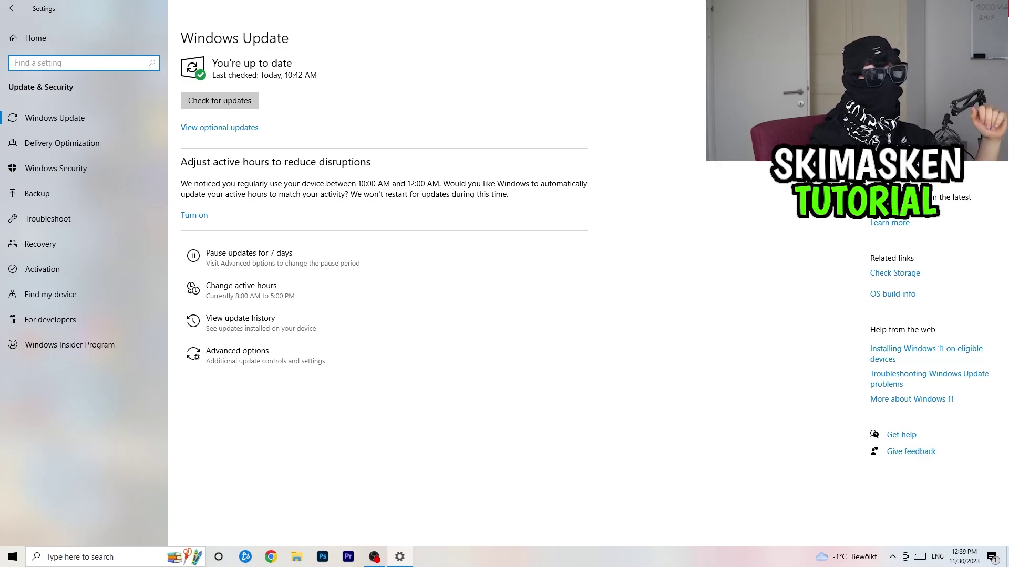
key(alt+F4)
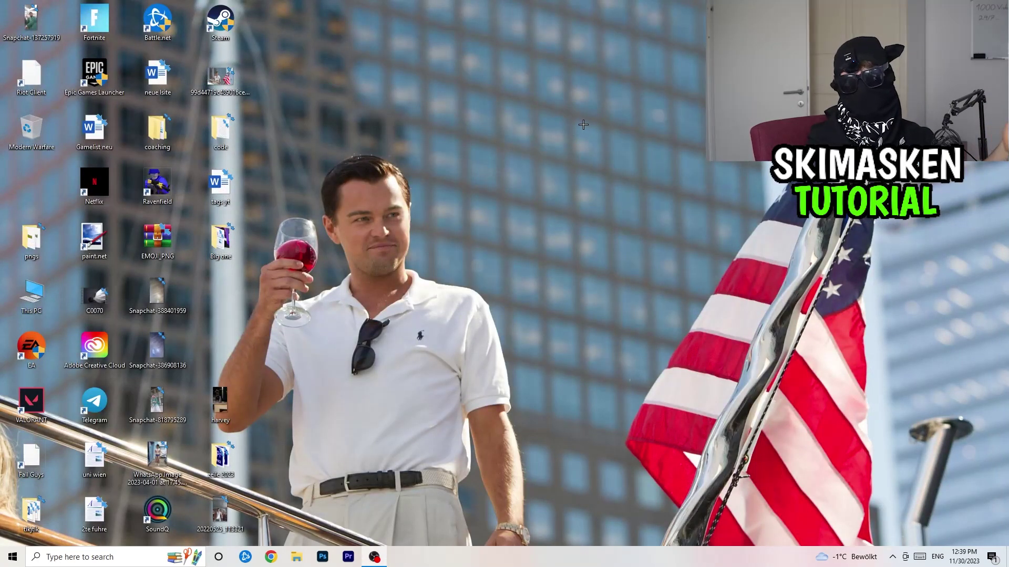